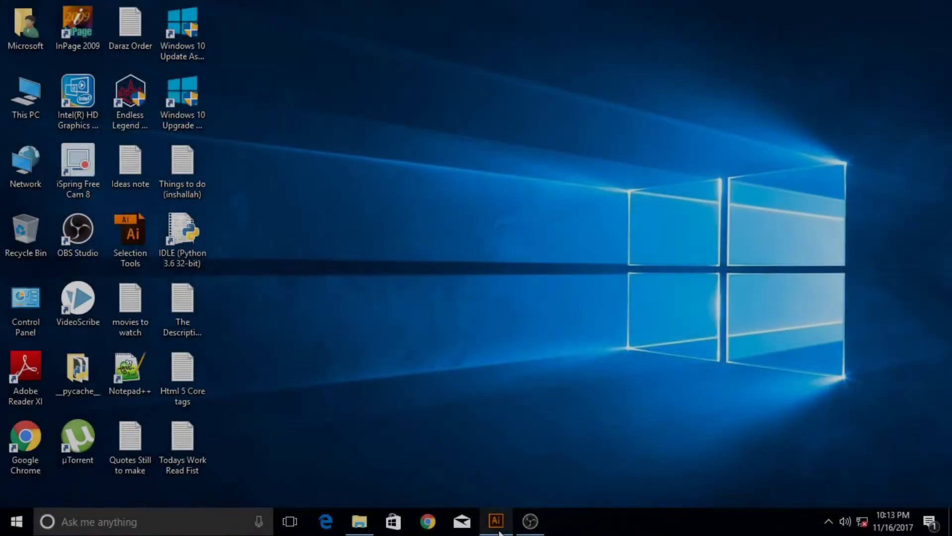
Bring the Untitled-1 document forward and set the fill colour to white (FFFFFF)
left_click(498, 527)
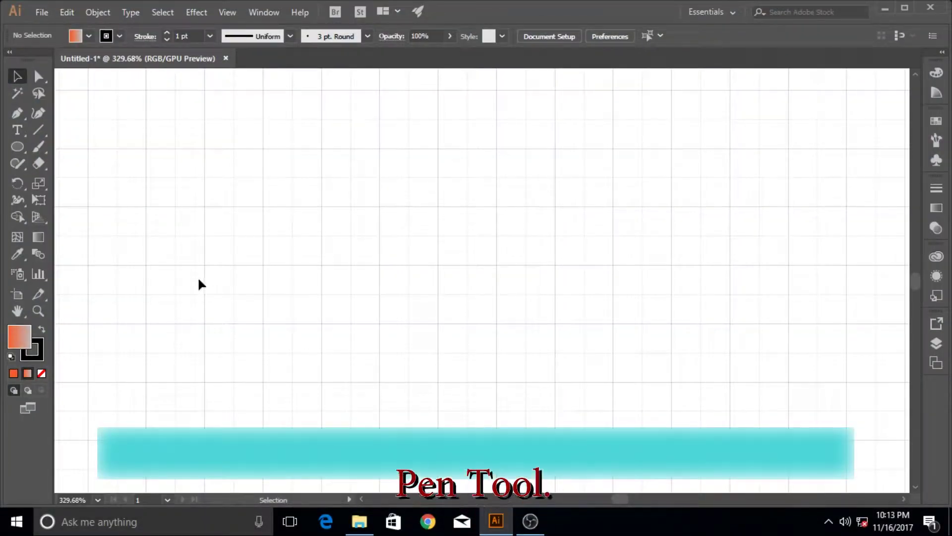
double_click(14, 340)
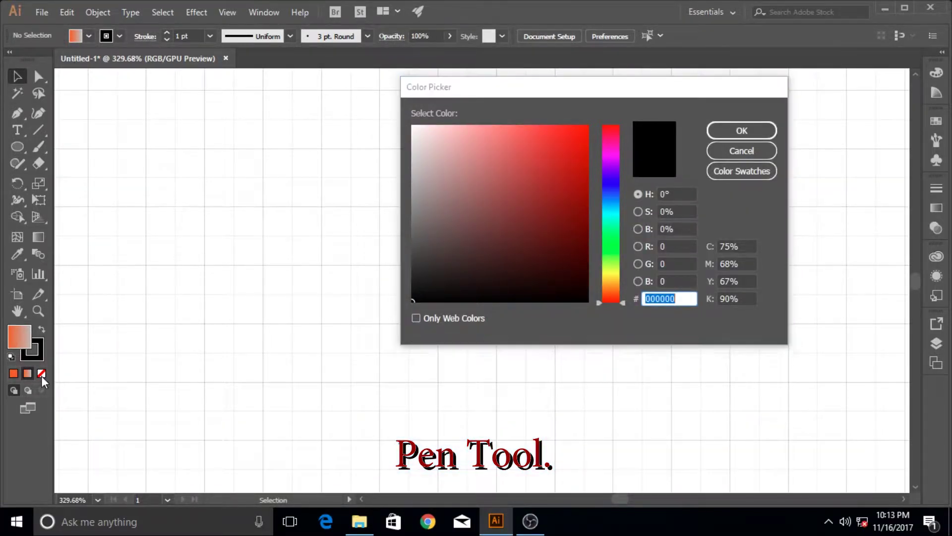
left_click_drag(493, 217, 396, 104)
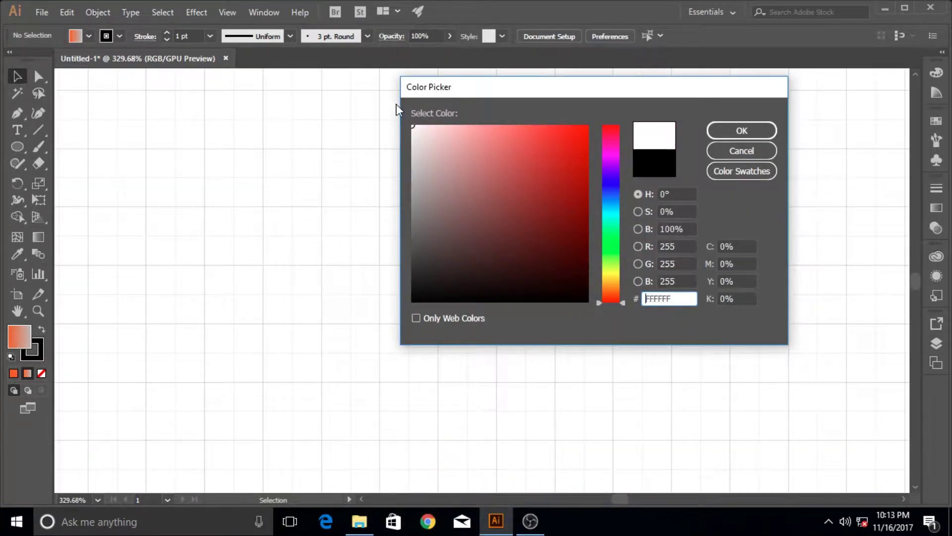
left_click(742, 131)
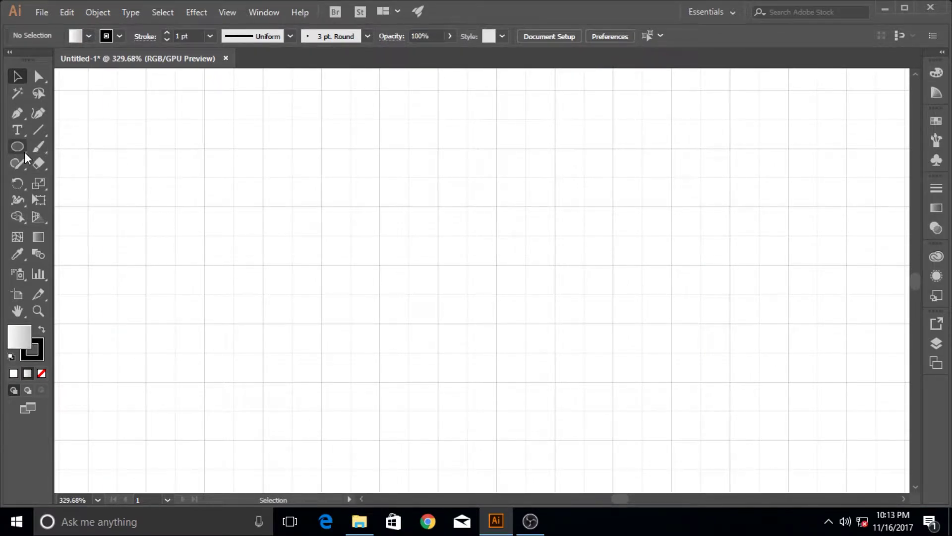
left_click(17, 111)
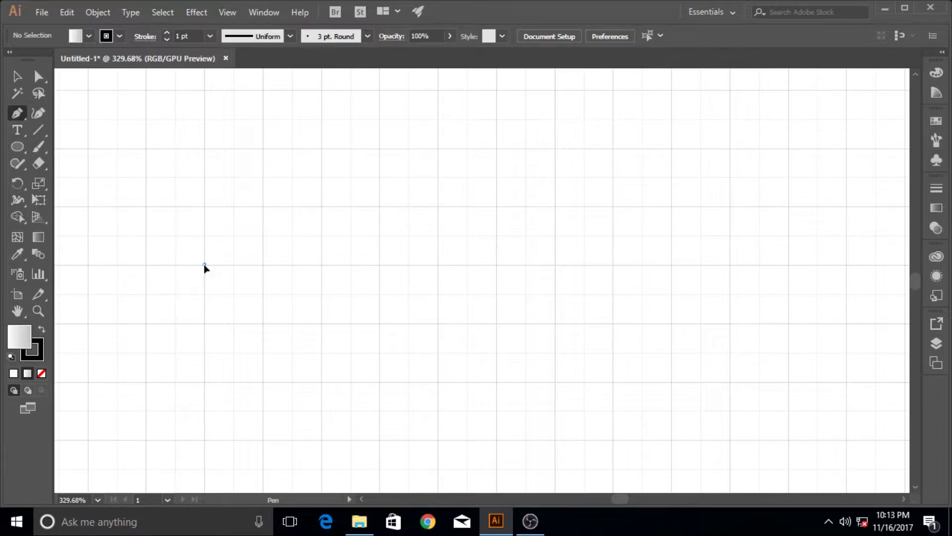
Pen-draw the head's arch through left, top and right curved anchors, with the fill reset to white
left_click(204, 265)
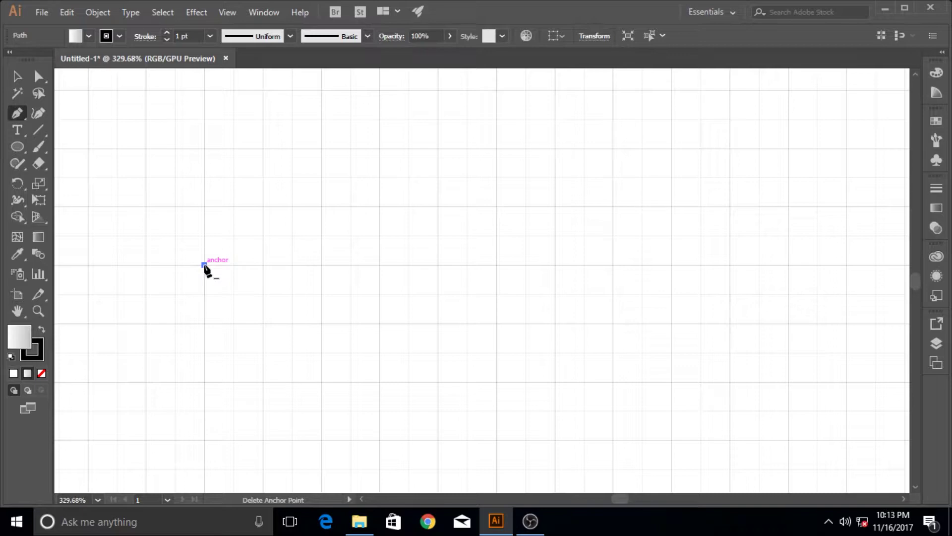
key("ctrl+shift+a")
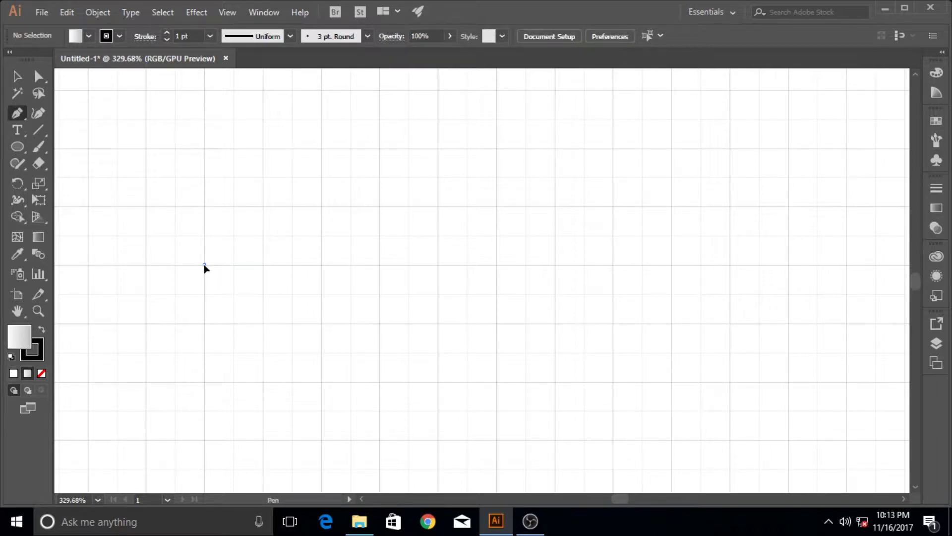
left_click_drag(204, 264, 205, 199)
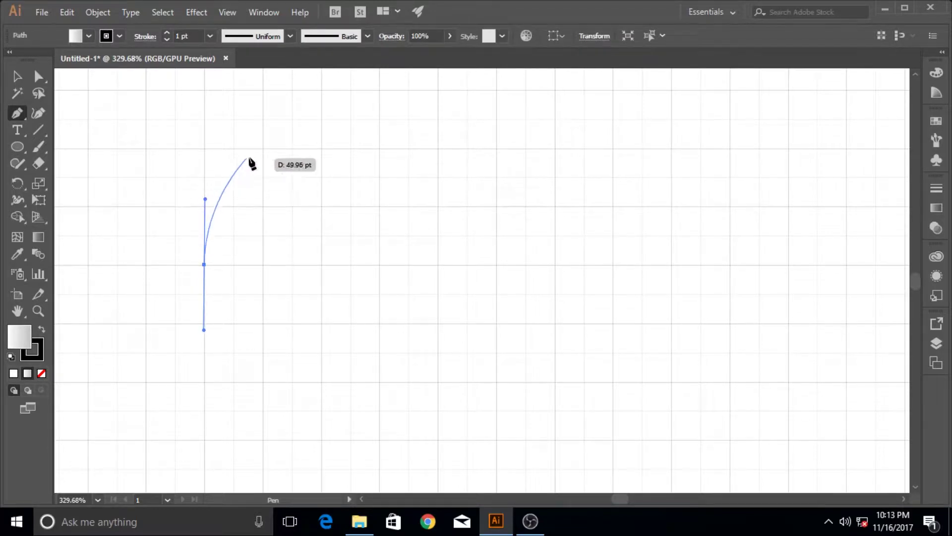
left_click(320, 149)
left_click_drag(322, 149, 390, 148)
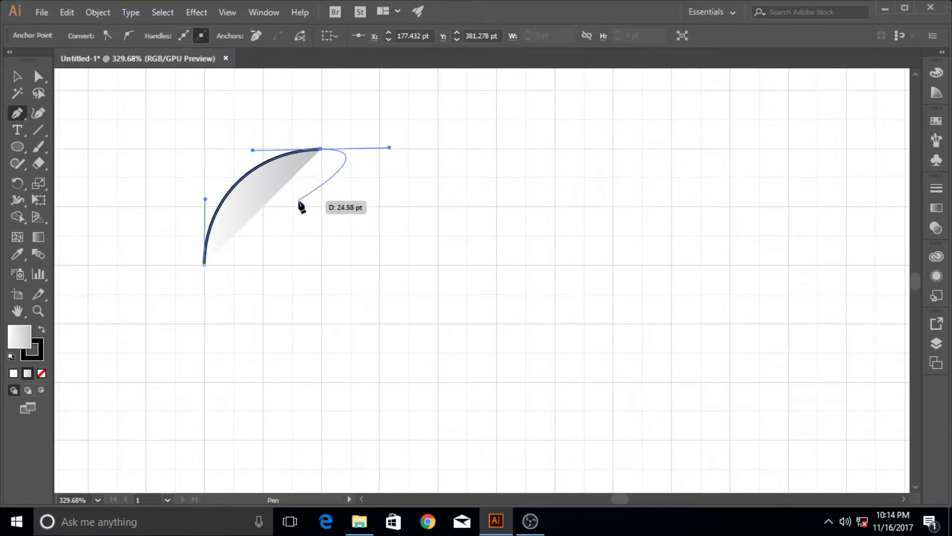
left_click(14, 374)
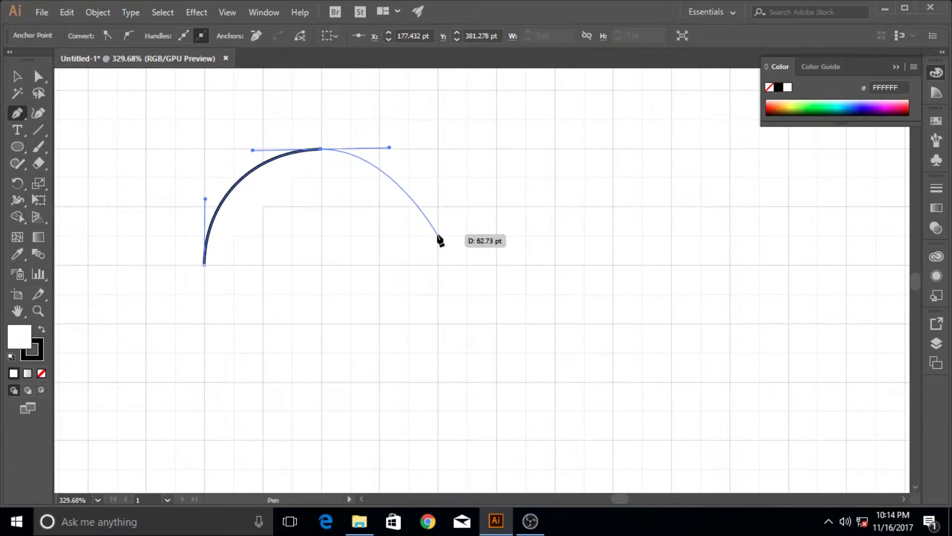
left_click_drag(438, 235, 437, 282)
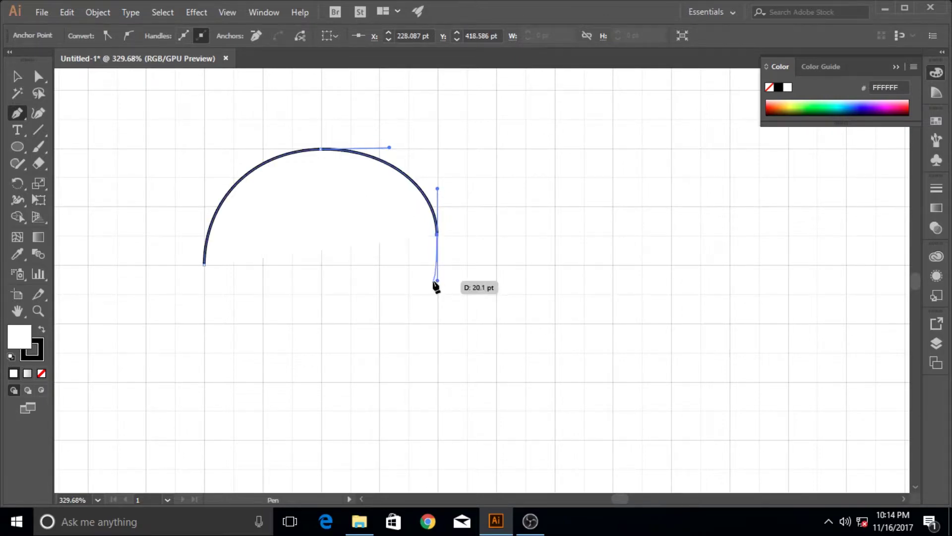
Extend the outline with a straight shaft edge, a small rounded bump, a flat segment and a slanted tip
left_click(437, 235)
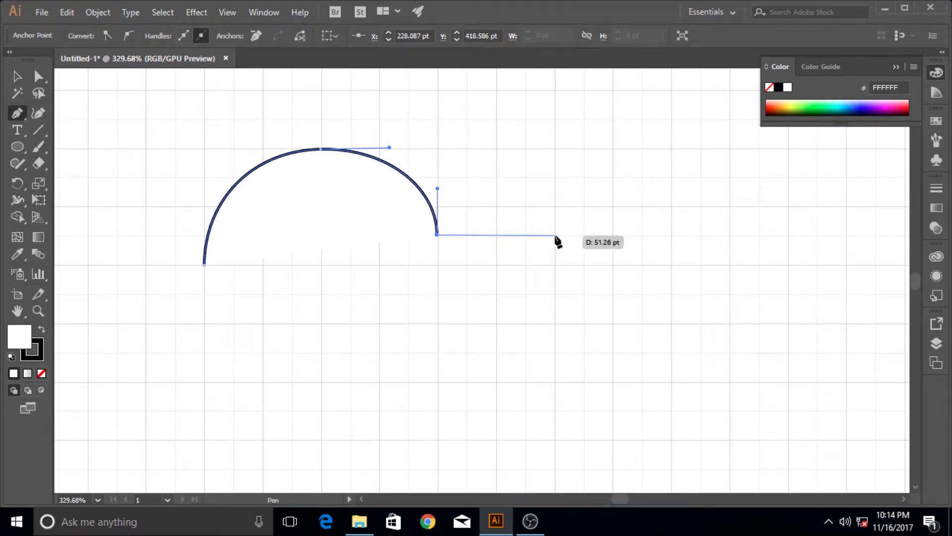
left_click(673, 236)
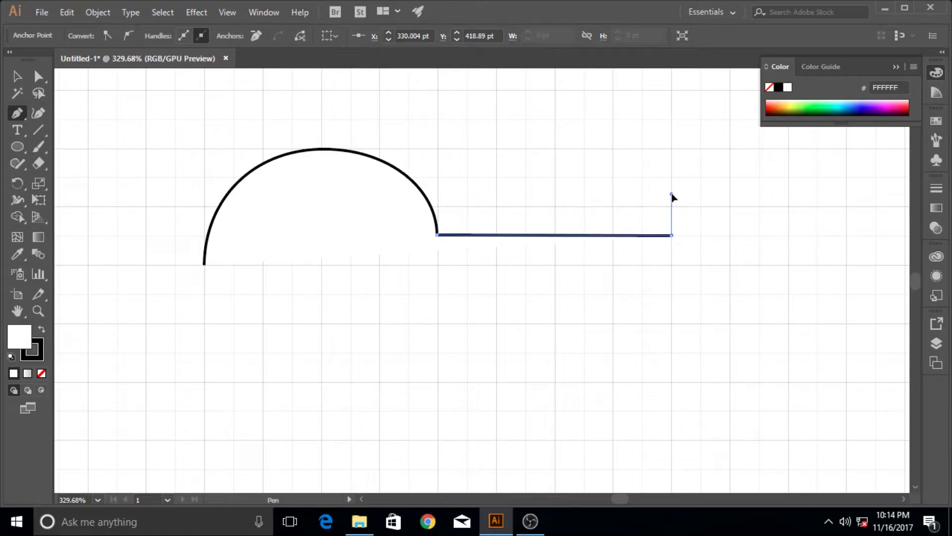
left_click_drag(672, 196, 671, 194)
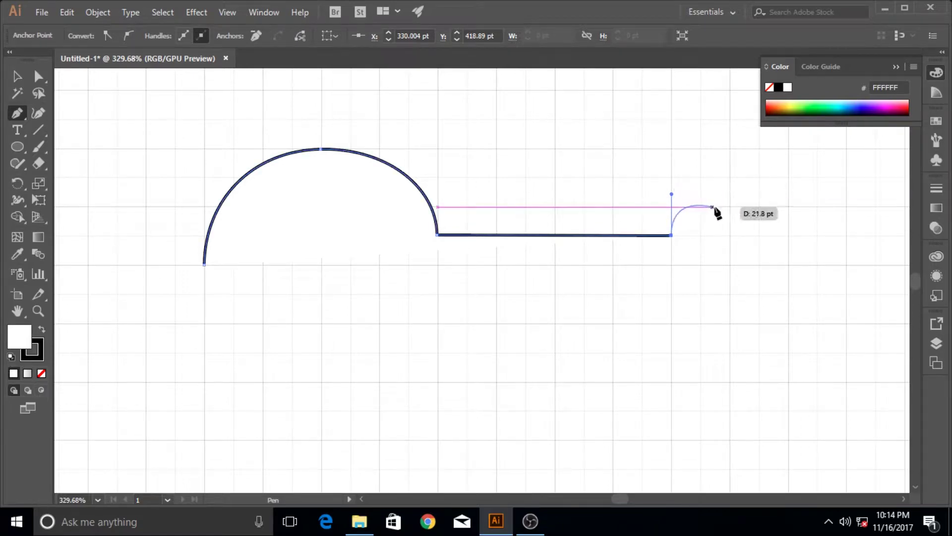
left_click_drag(731, 237, 731, 282)
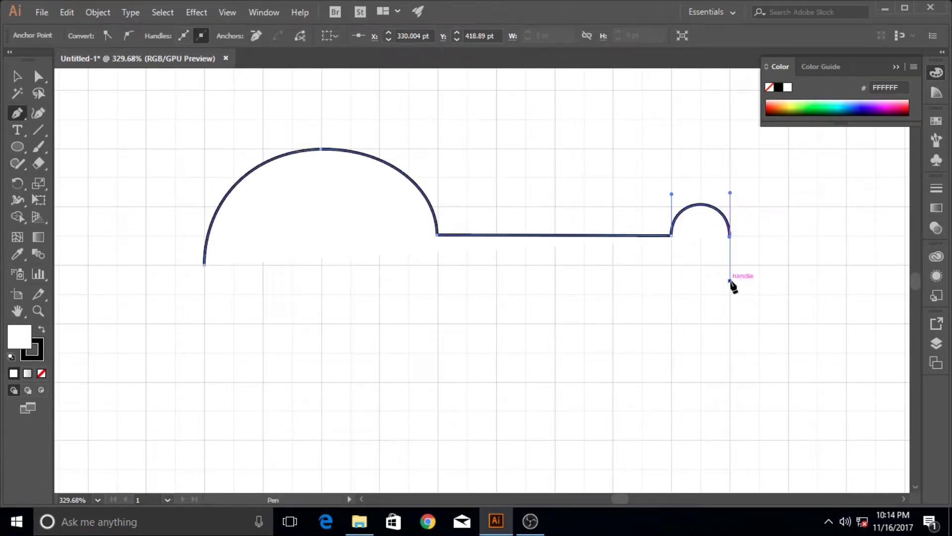
left_click(731, 238)
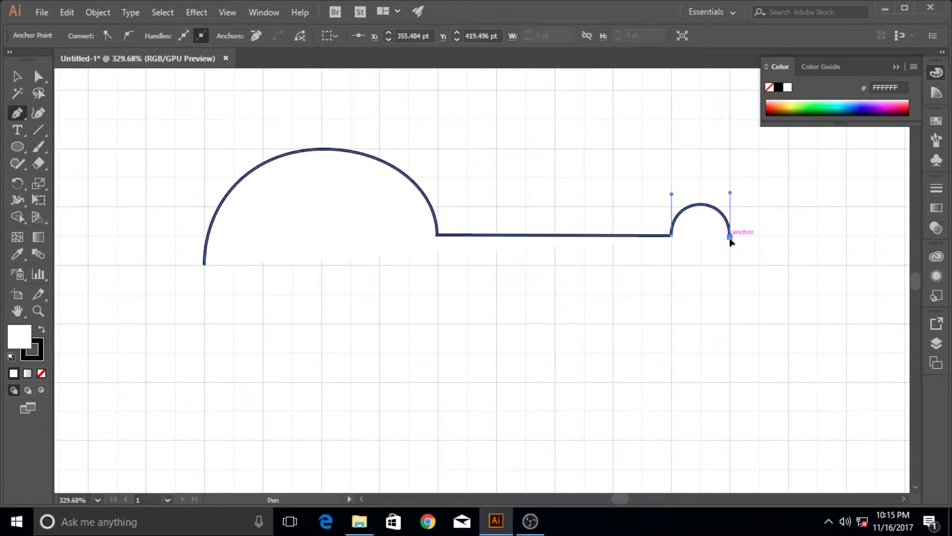
left_click(788, 237)
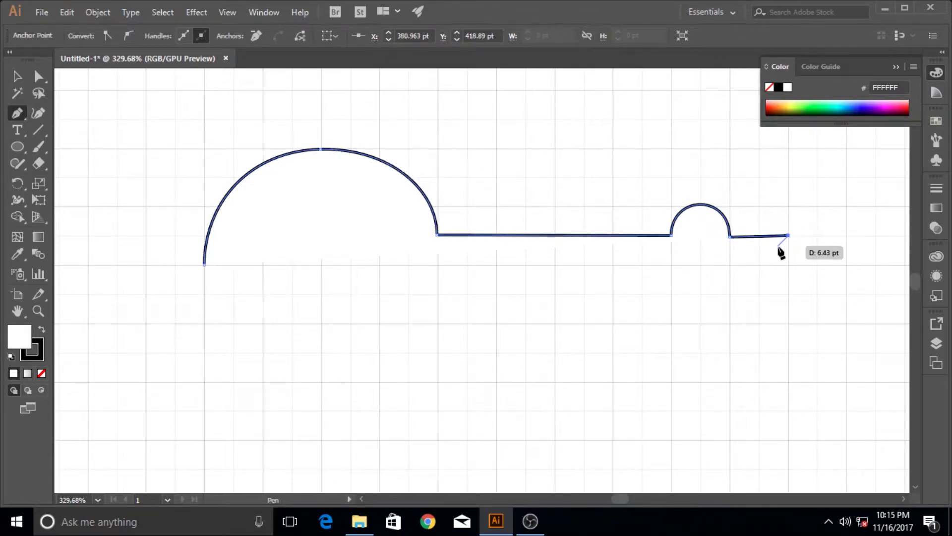
left_click(759, 294)
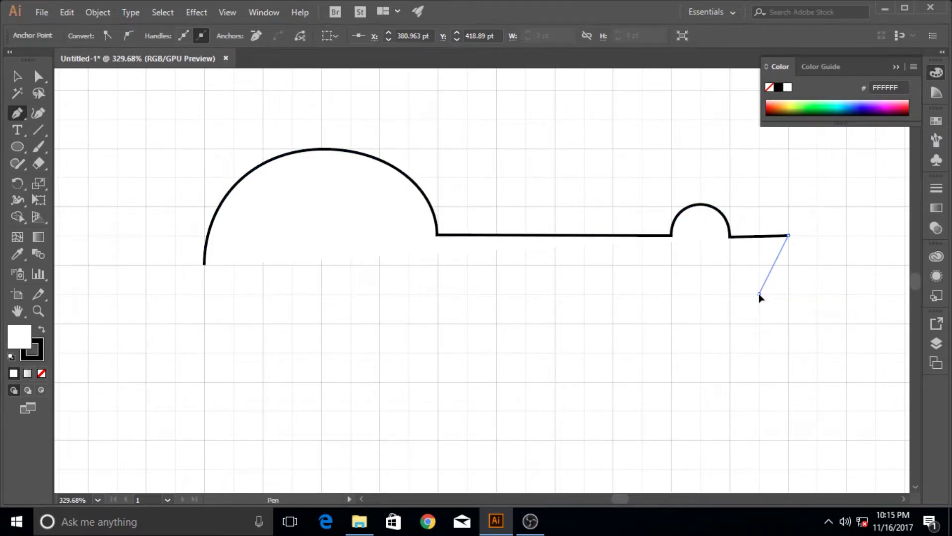
Undo a stray curve, then add a flat bottom stretch and a second rounded notch below the top bump
left_click(731, 296, "ctrl")
mouse_move(731, 296)
left_mouse_down()
mouse_move(732, 270)
mouse_move(730, 308)
mouse_move(728, 301)
left_mouse_up()
key("ctrl+z")
left_click(731, 300)
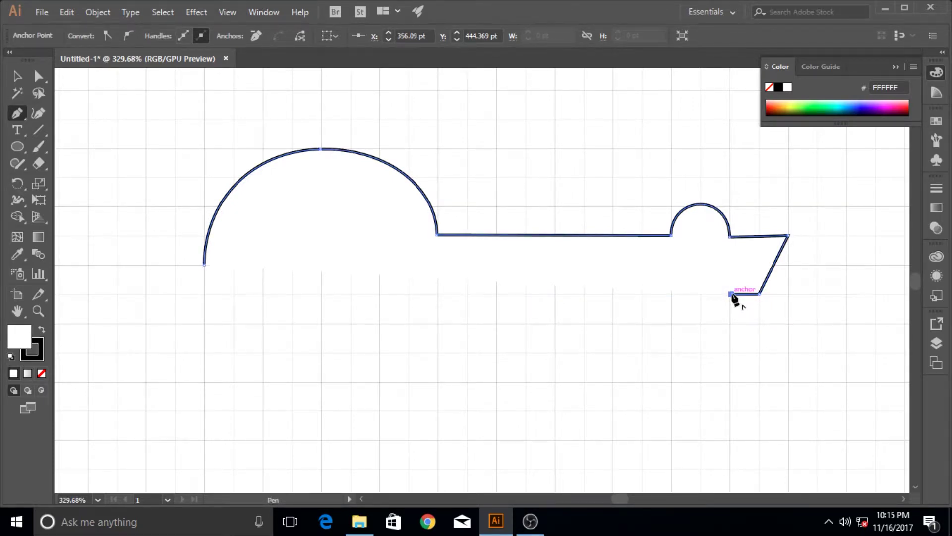
left_click_drag(732, 294, 732, 252)
left_click_drag(672, 294, 673, 339)
left_click(672, 294)
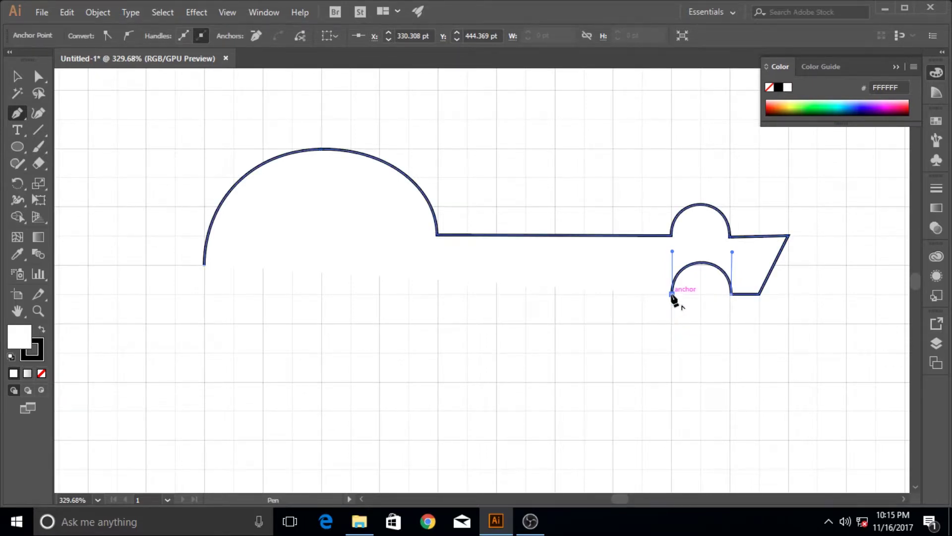
Add a short flat segment and three angled sawtooth teeth along the key's bottom edge
left_click(641, 294)
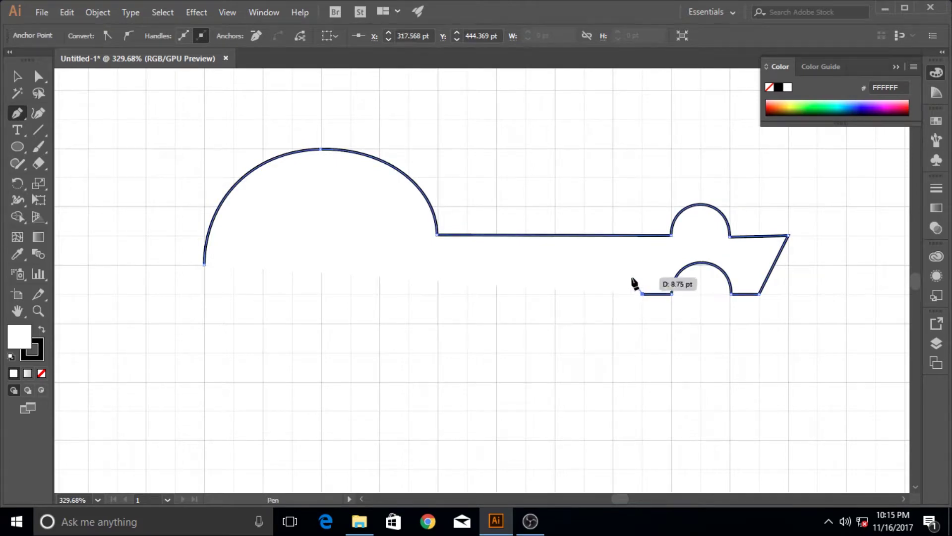
left_click(611, 263)
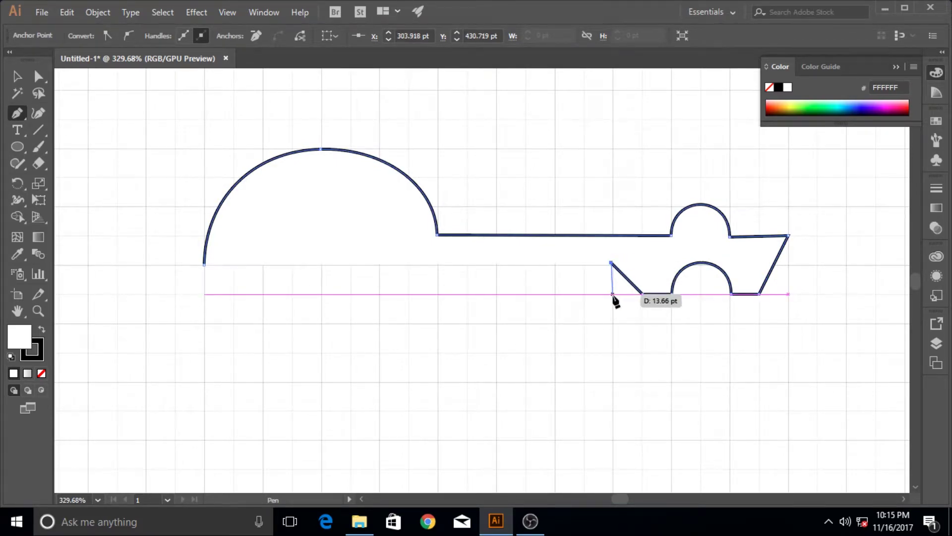
left_click(612, 294)
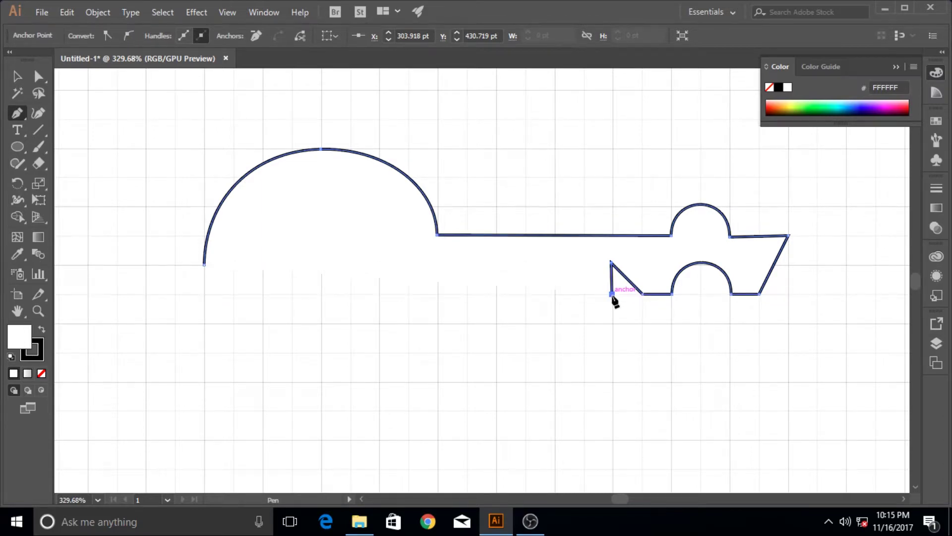
left_click(576, 262)
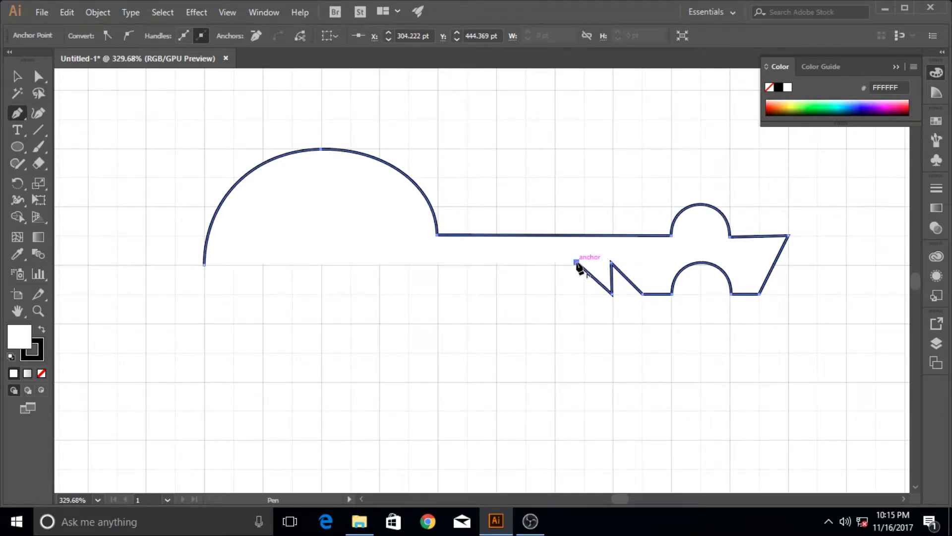
left_click(577, 294)
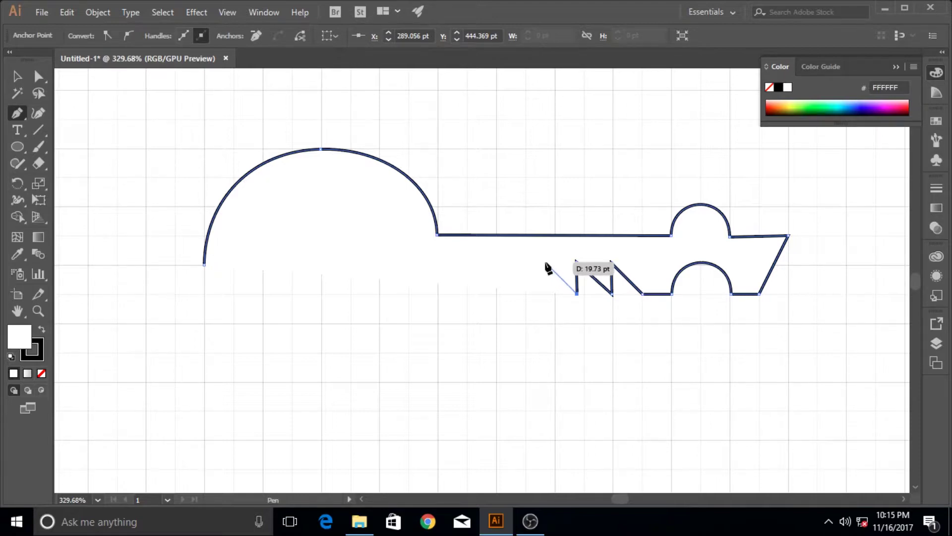
left_click(546, 261)
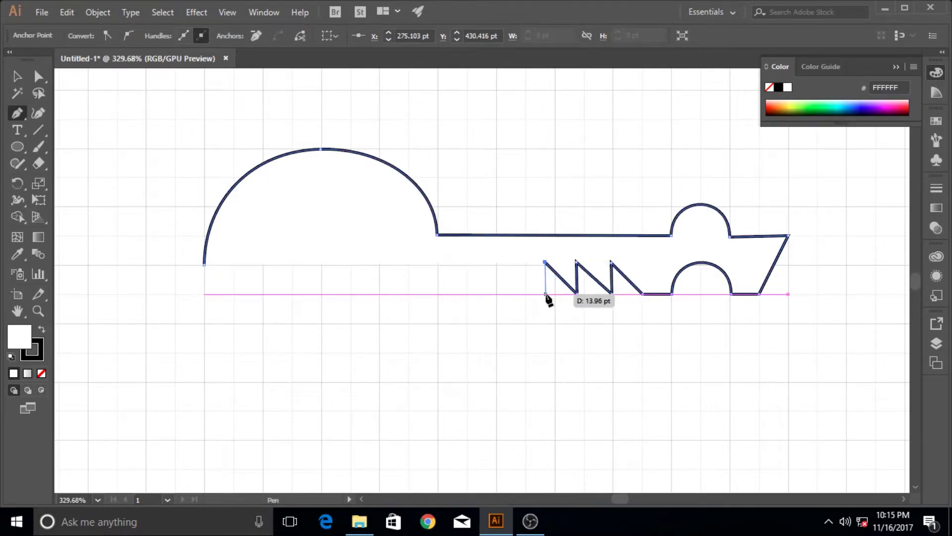
left_click(545, 295)
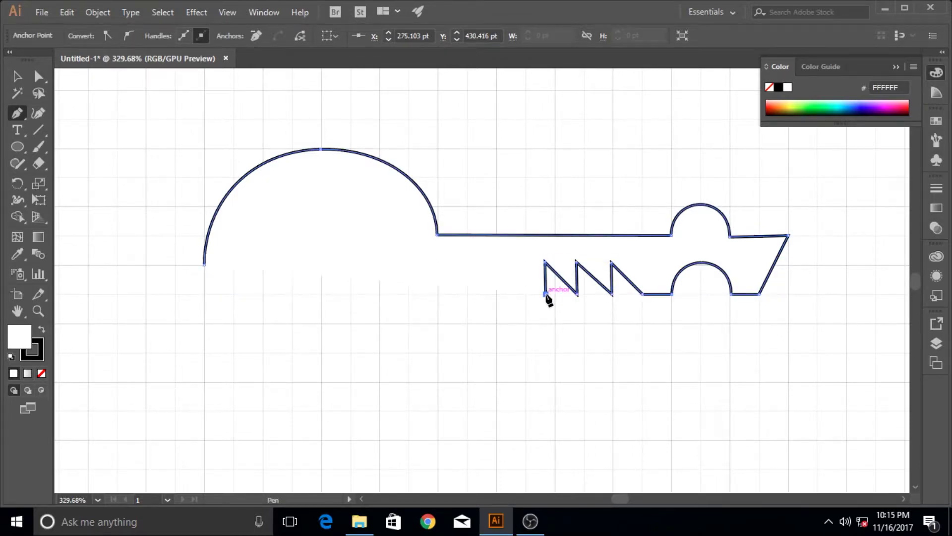
Run the bottom edge left, curve the head's lower half, and close the path smoothly at the starting anchor
left_click(436, 294)
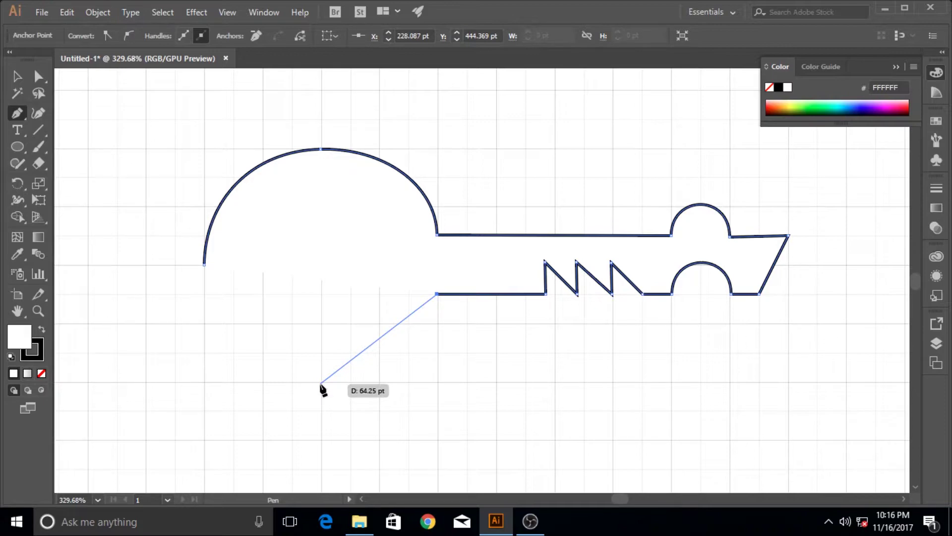
left_click_drag(321, 384, 212, 385)
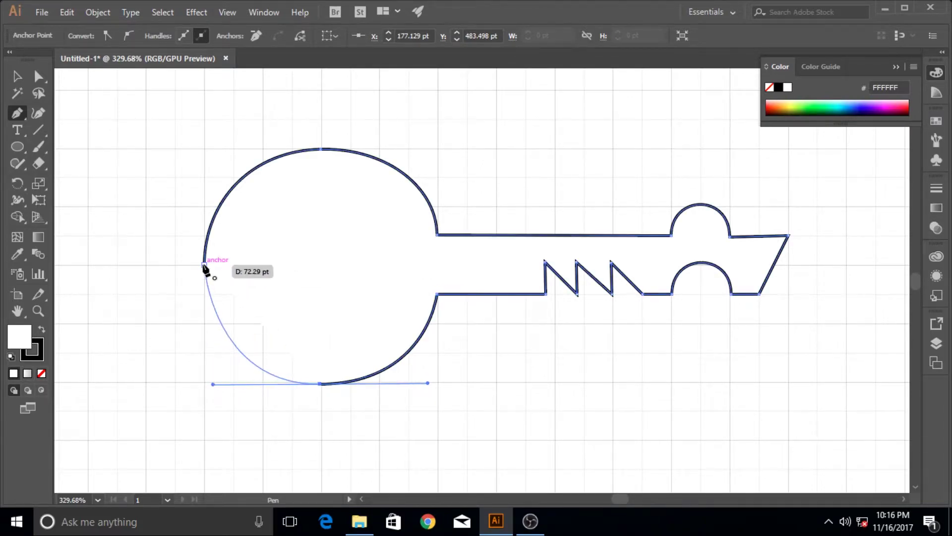
left_click_drag(204, 265, 205, 233)
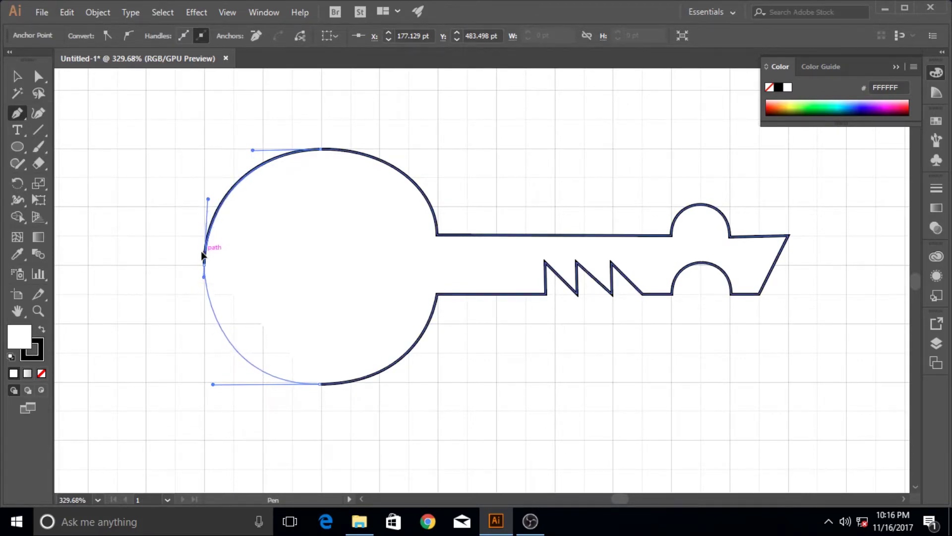
left_click_drag(202, 256, 205, 259)
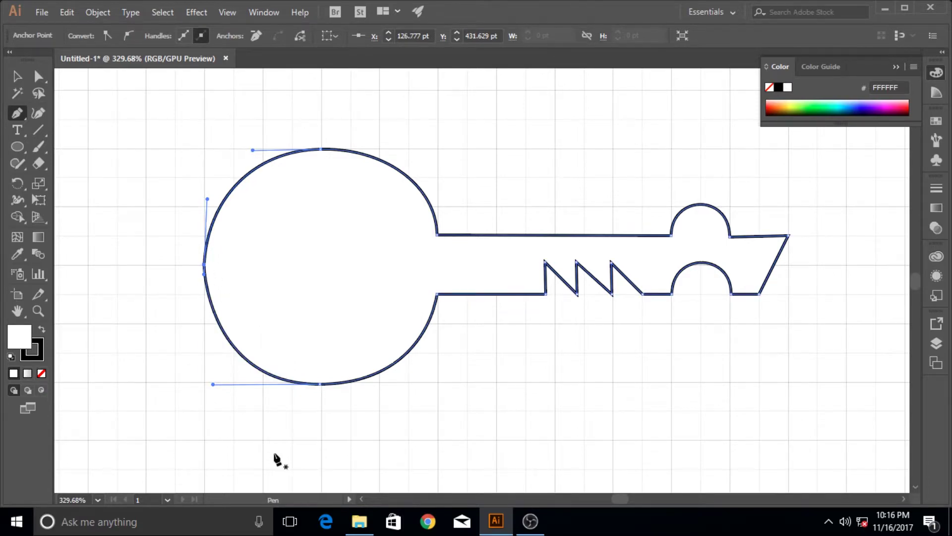
Draw a 41.25 pt circle inside the key's round head with the Ellipse Tool
key("v")
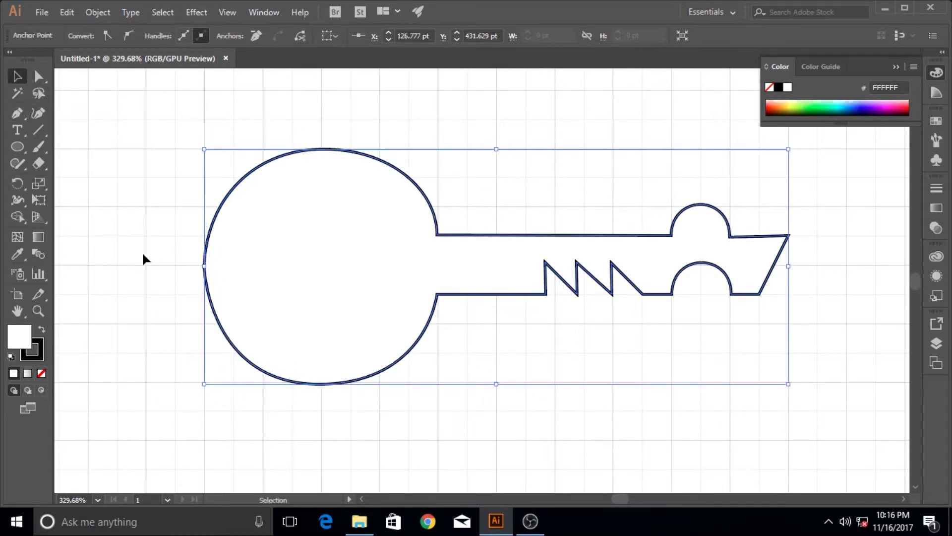
left_click(145, 252)
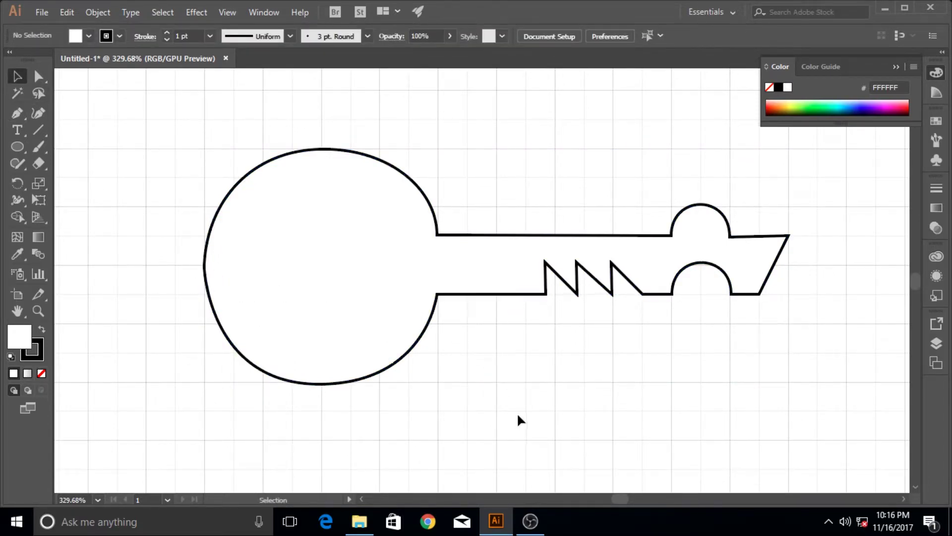
left_click_drag(17, 145, 80, 180)
left_click_drag(257, 225, 345, 313)
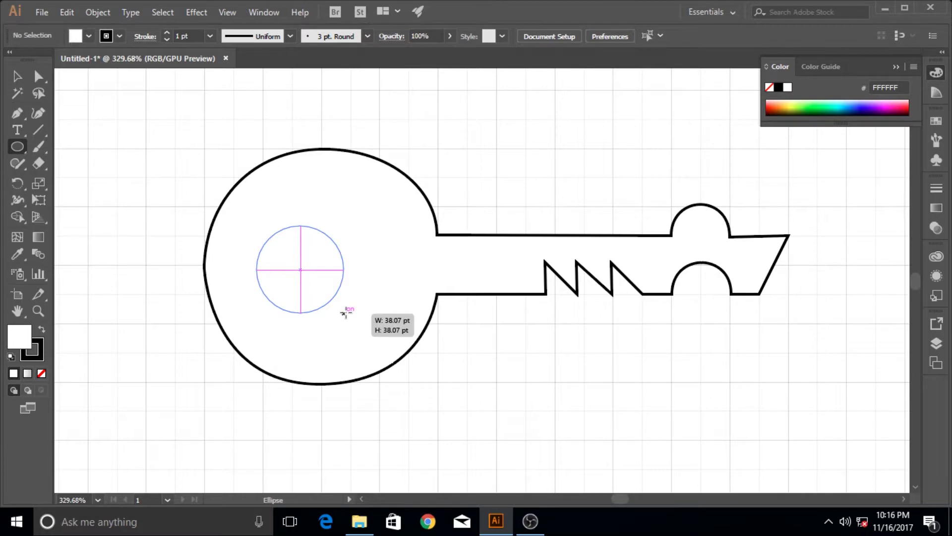
mouse_move(346, 313)
left_mouse_down()
mouse_move(342, 300)
mouse_move(359, 323)
mouse_move(332, 300)
mouse_move(340, 311)
mouse_move(365, 305)
mouse_move(335, 314)
mouse_move(368, 310)
mouse_move(299, 311)
mouse_move(289, 294)
mouse_move(304, 295)
mouse_move(315, 313)
mouse_move(334, 308)
mouse_move(305, 308)
mouse_move(336, 310)
mouse_move(318, 319)
mouse_move(317, 307)
mouse_move(345, 306)
mouse_move(337, 299)
mouse_move(348, 296)
left_mouse_up()
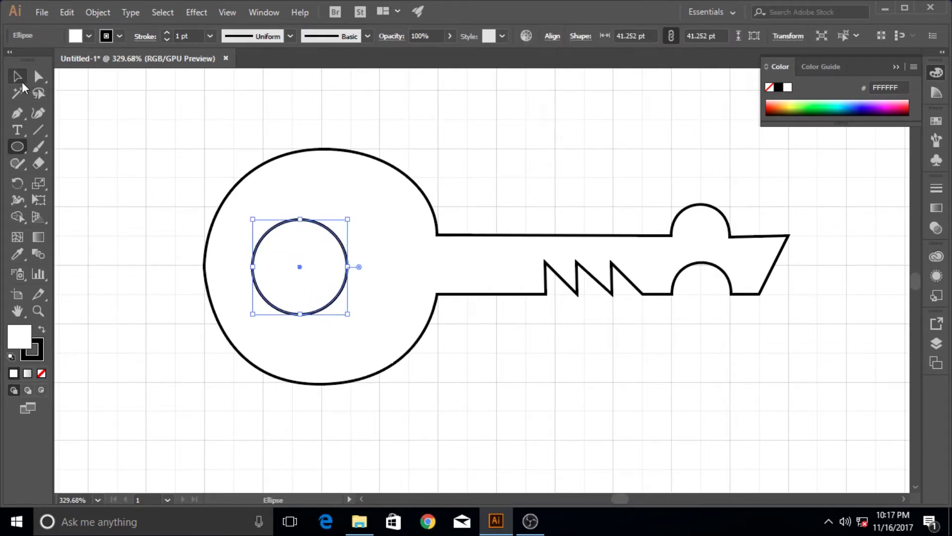
Select both the small circle and the key outline
left_click(20, 83)
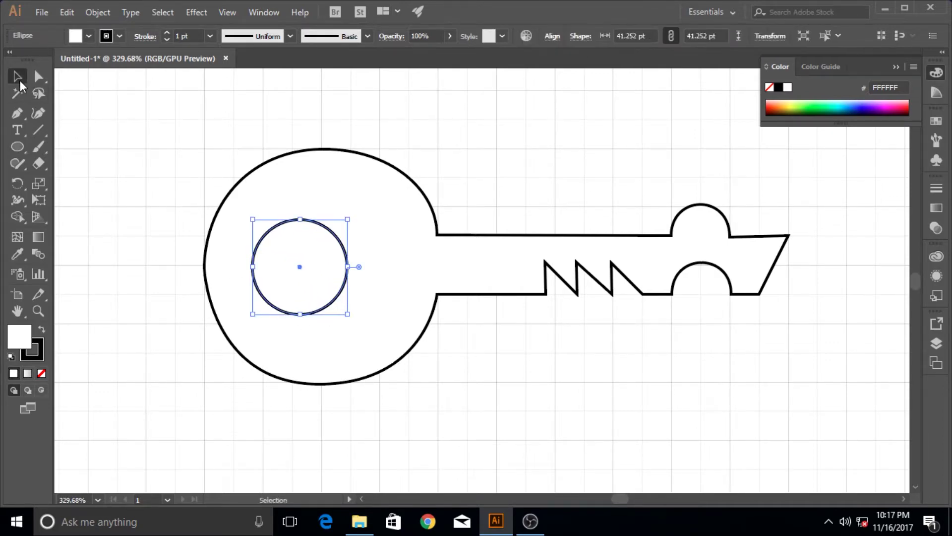
left_click(385, 237)
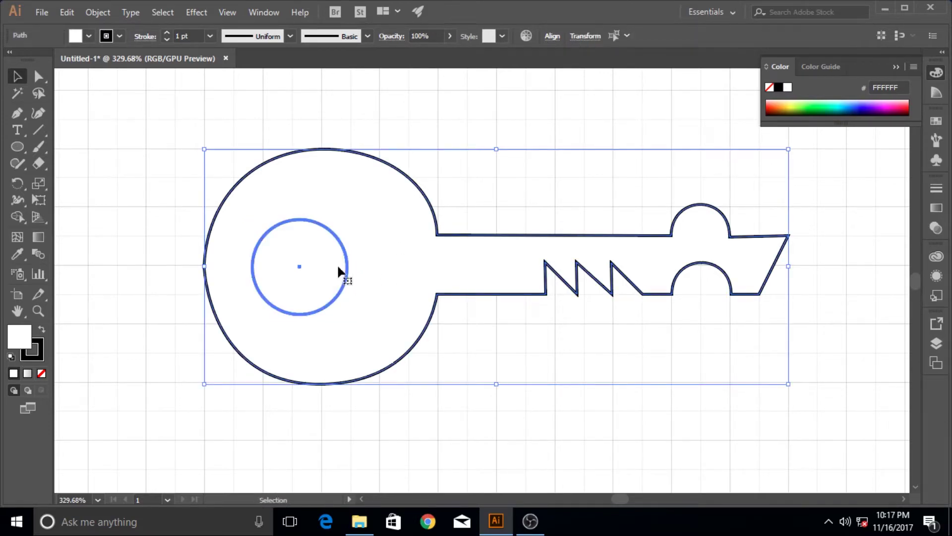
left_click(166, 312)
left_click(316, 272)
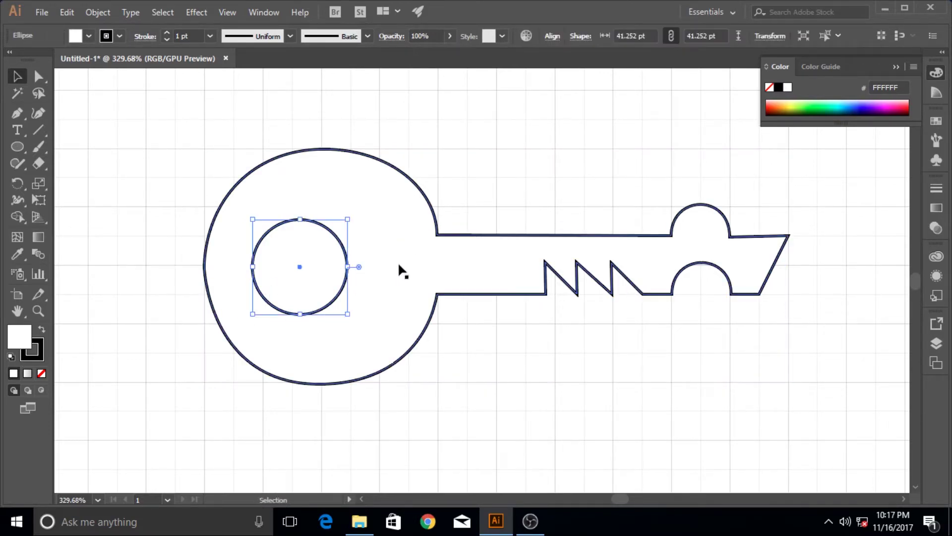
left_click(403, 261, "shift")
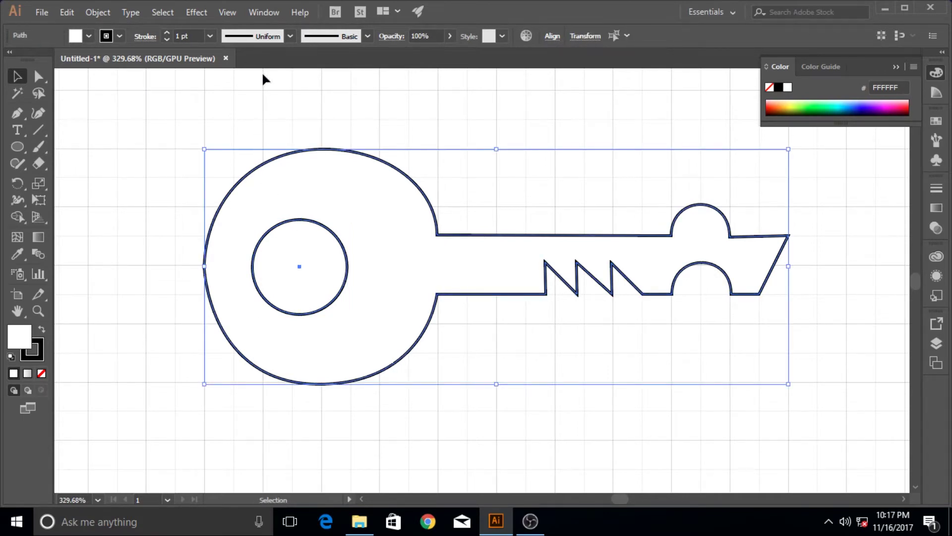
Apply Pathfinder's Minus Front to punch the circle out of the key head
left_click(274, 11)
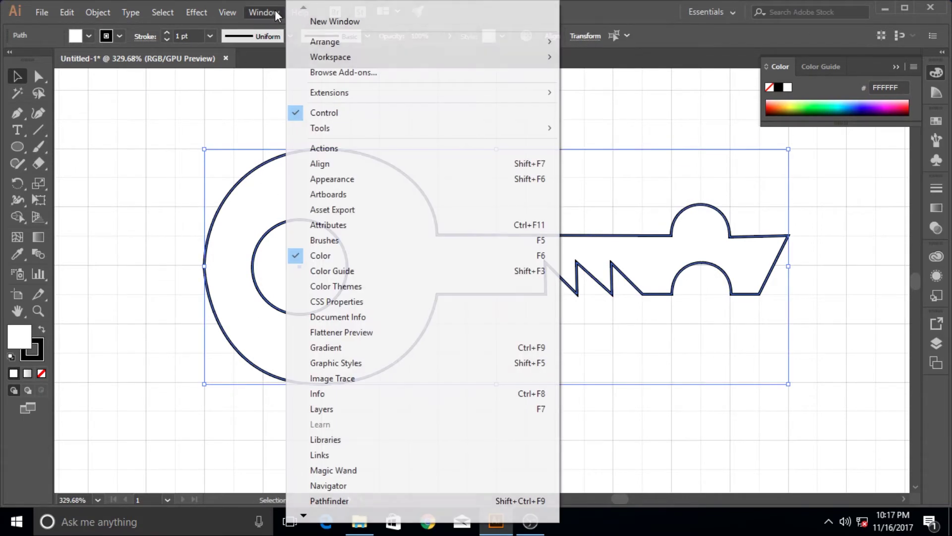
left_click(388, 501)
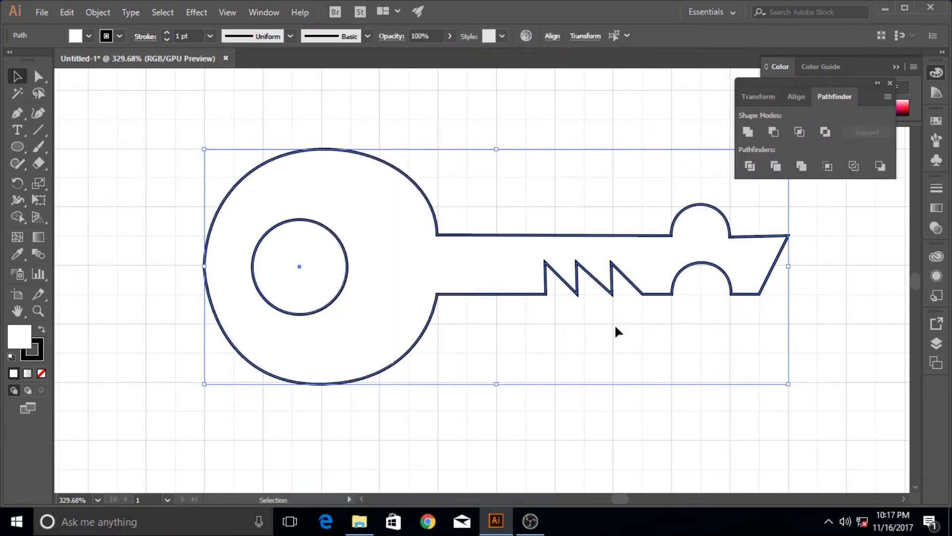
left_click(780, 139)
left_click(385, 102)
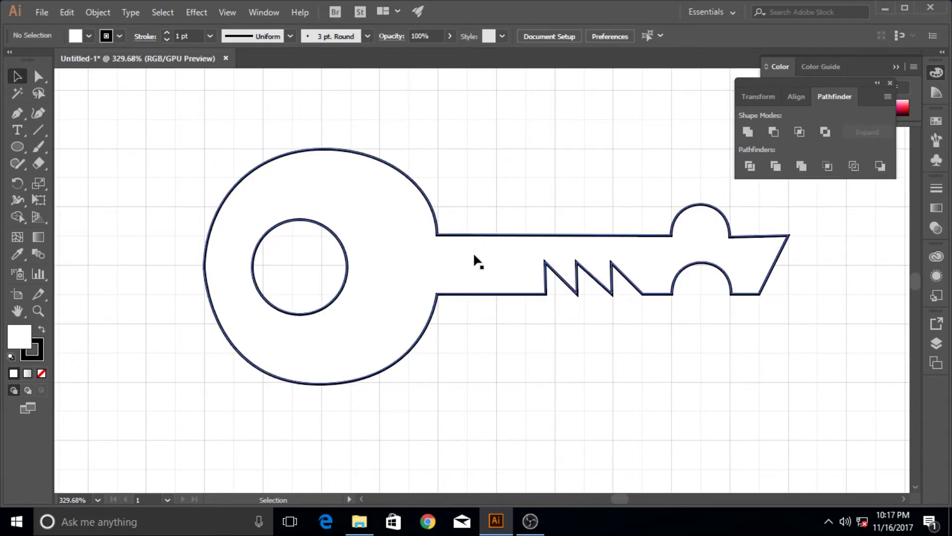
left_click(877, 83)
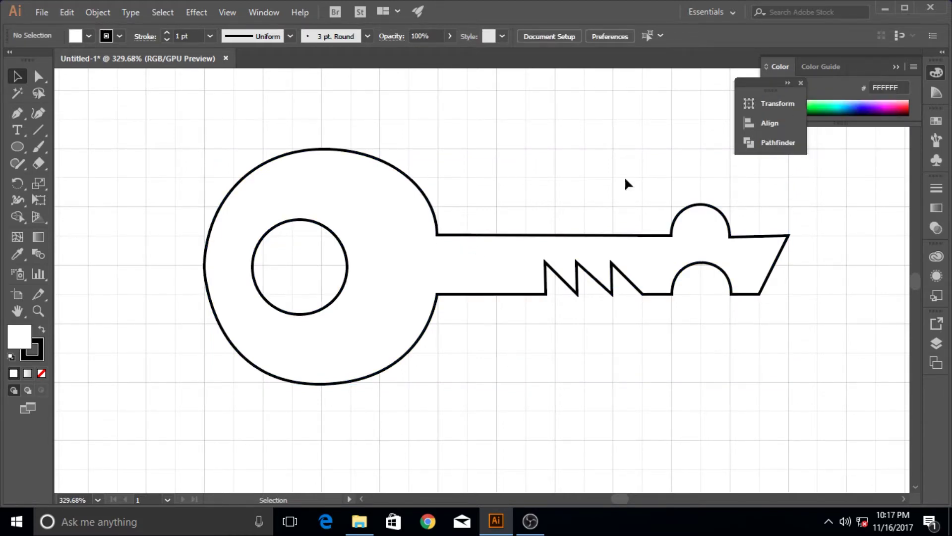
Give the key a gradient fill and make the left gradient stop orange
left_click(25, 372)
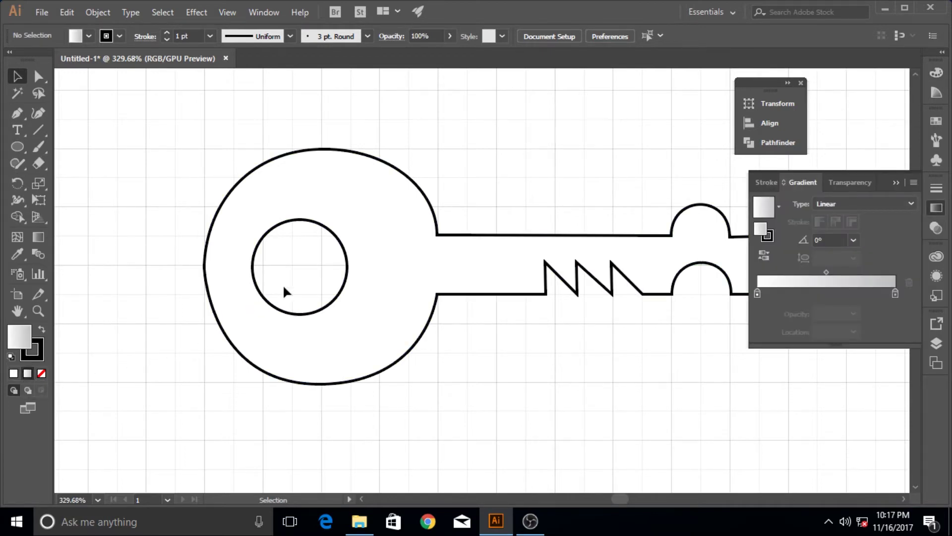
left_click(317, 359)
left_click(28, 373)
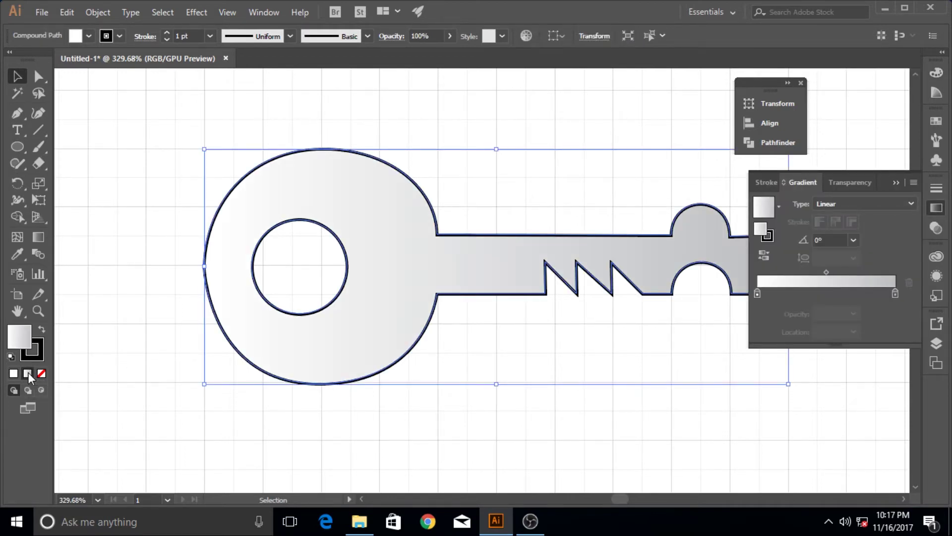
double_click(758, 293)
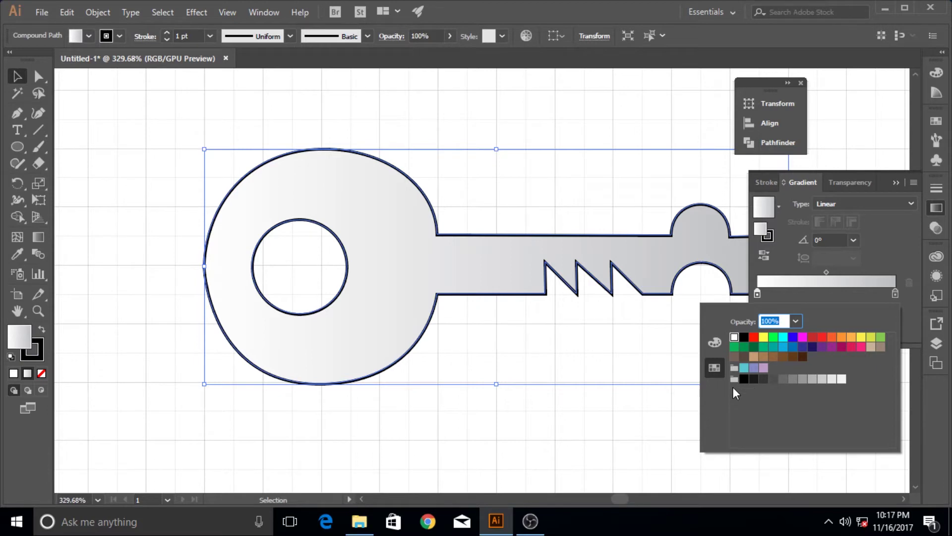
left_click(715, 342)
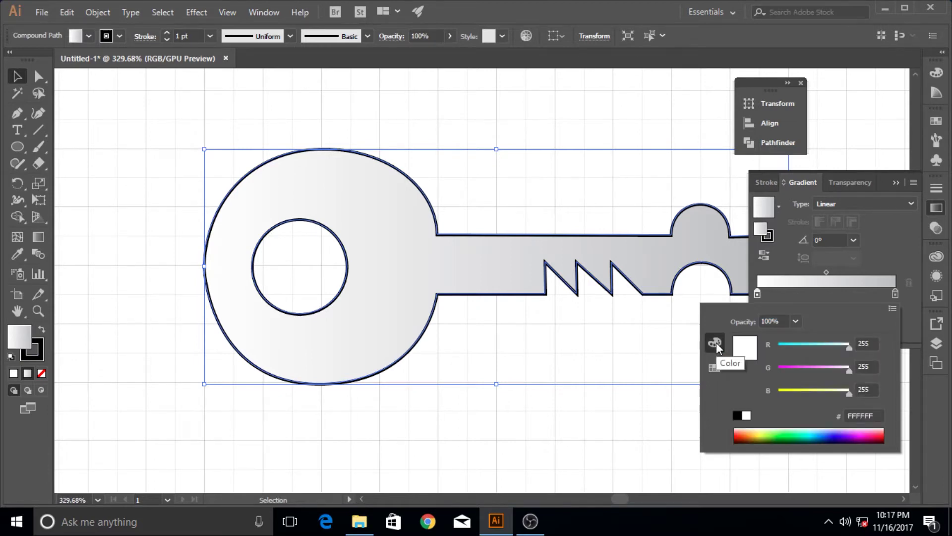
left_click(717, 369)
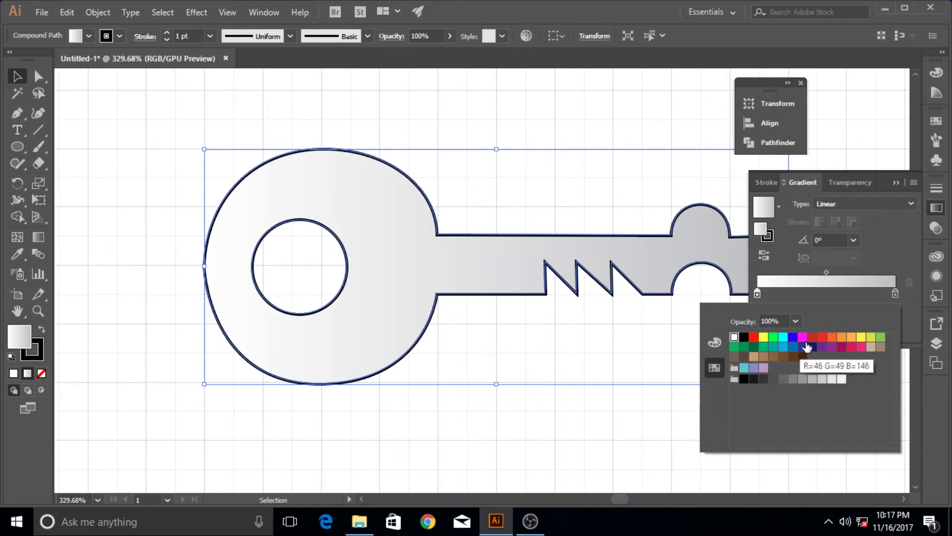
left_click(833, 341)
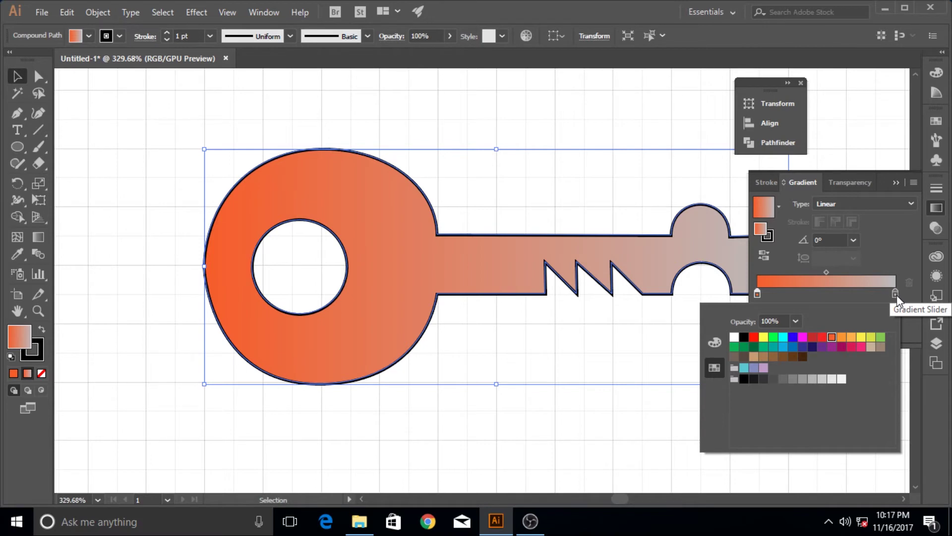
key("Escape")
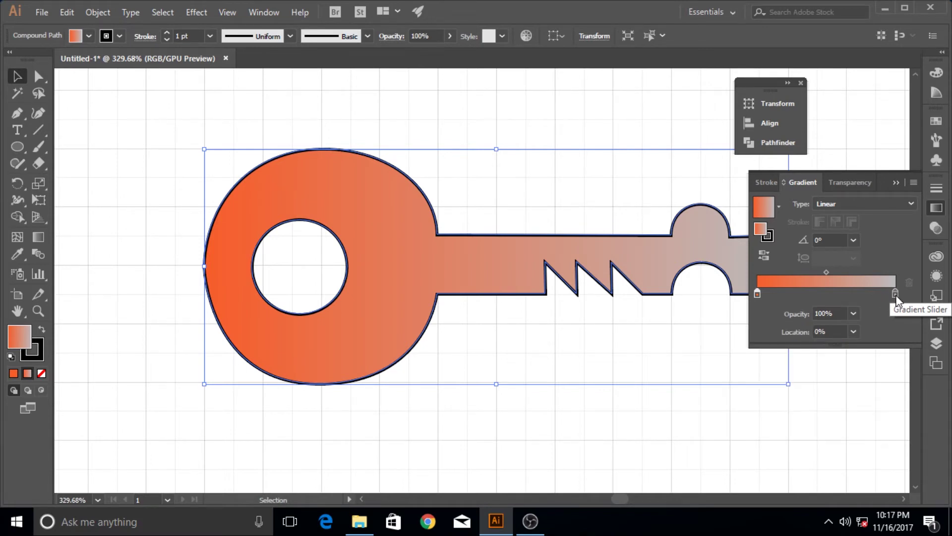
Make the right gradient stop white and close the gradient panel group
double_click(895, 294)
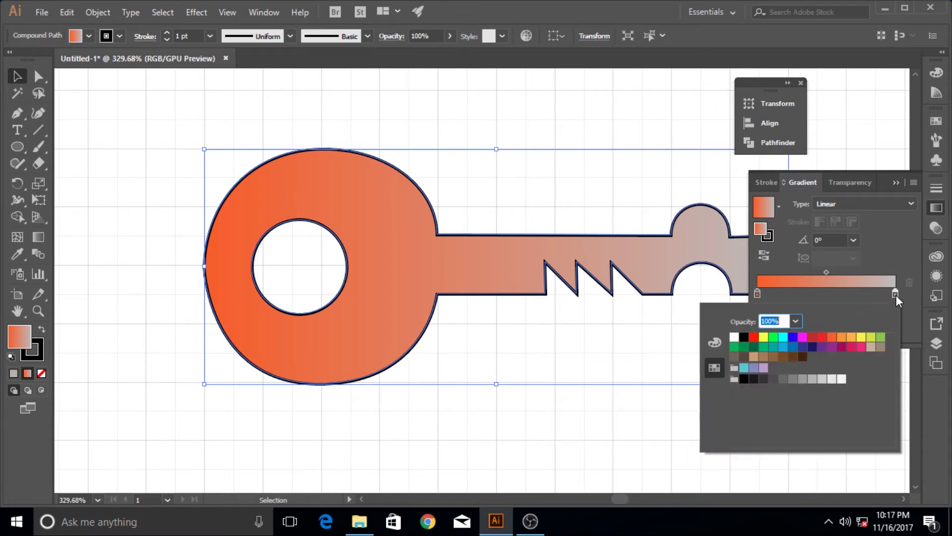
left_click(737, 339)
left_click(896, 182)
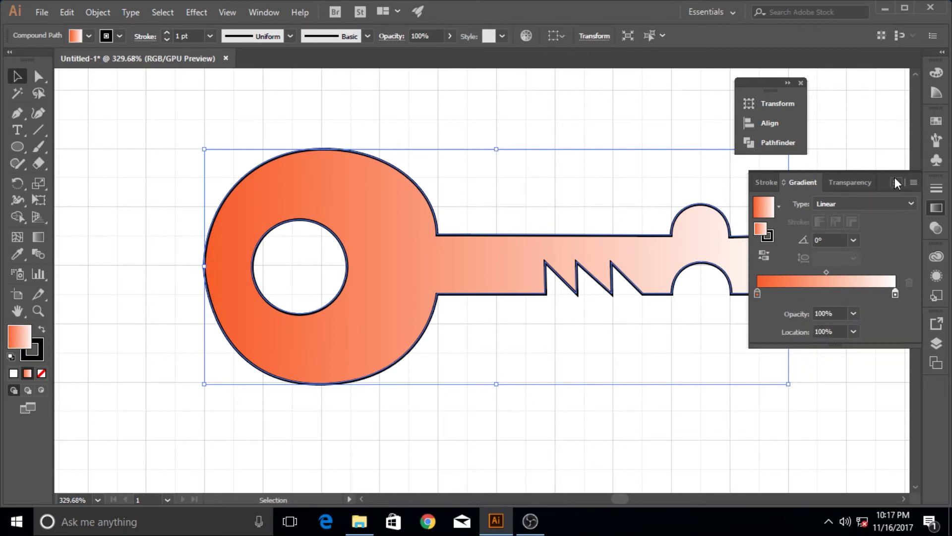
left_click(896, 183)
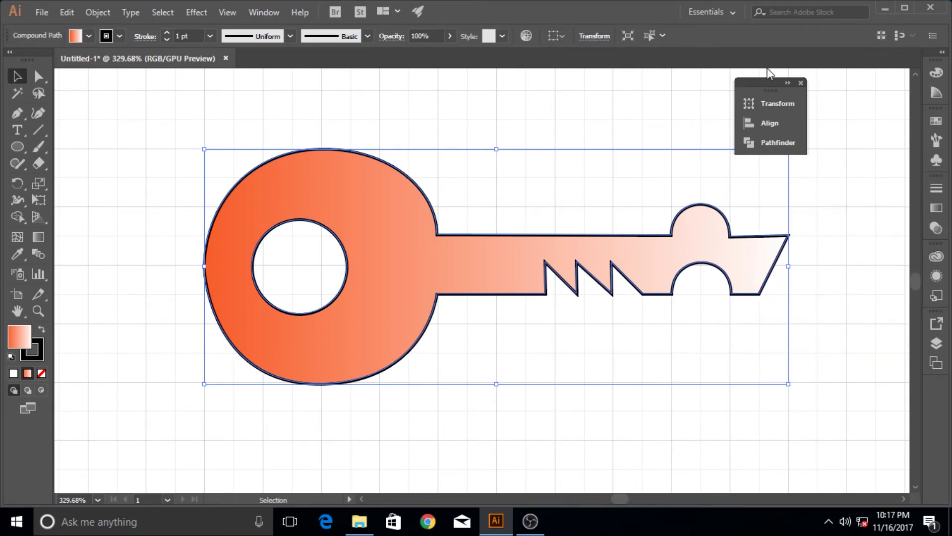
left_click(801, 83)
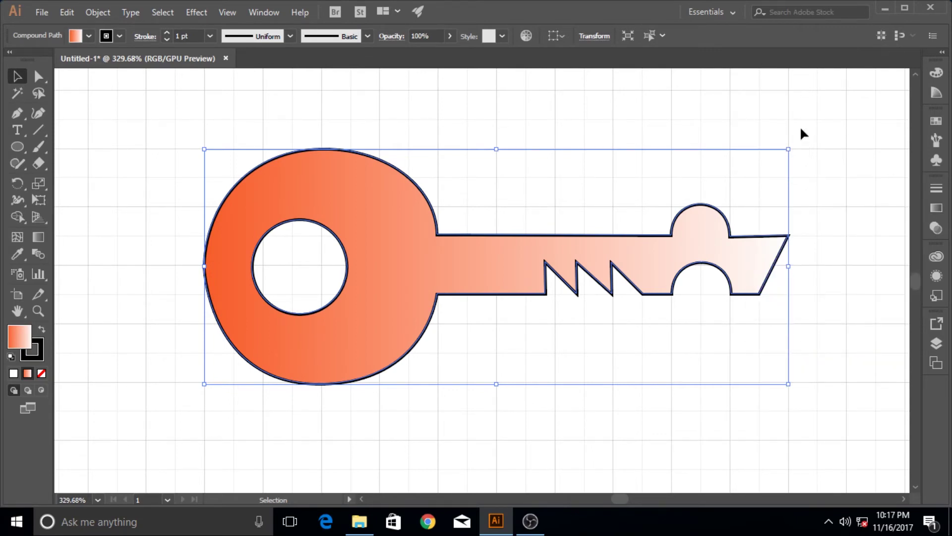
left_click(551, 425)
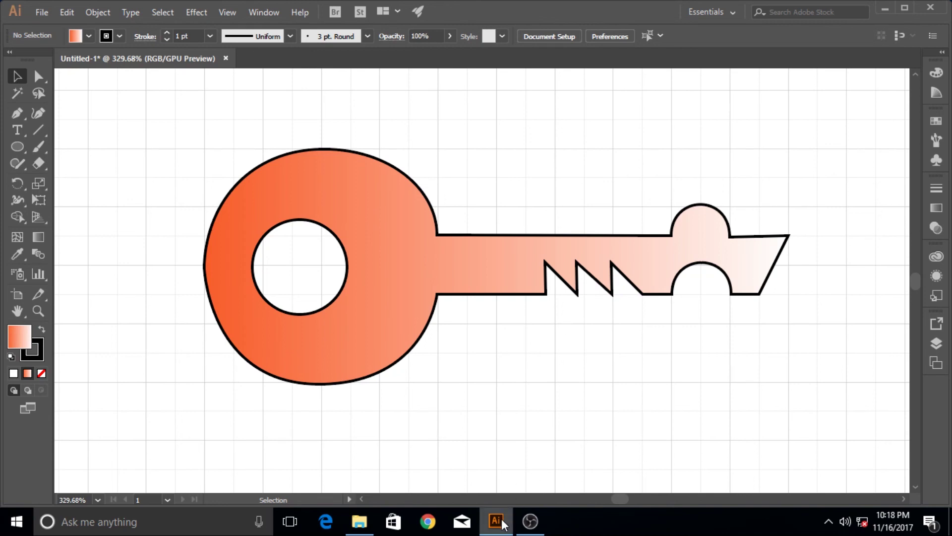
mouse_move(503, 521)
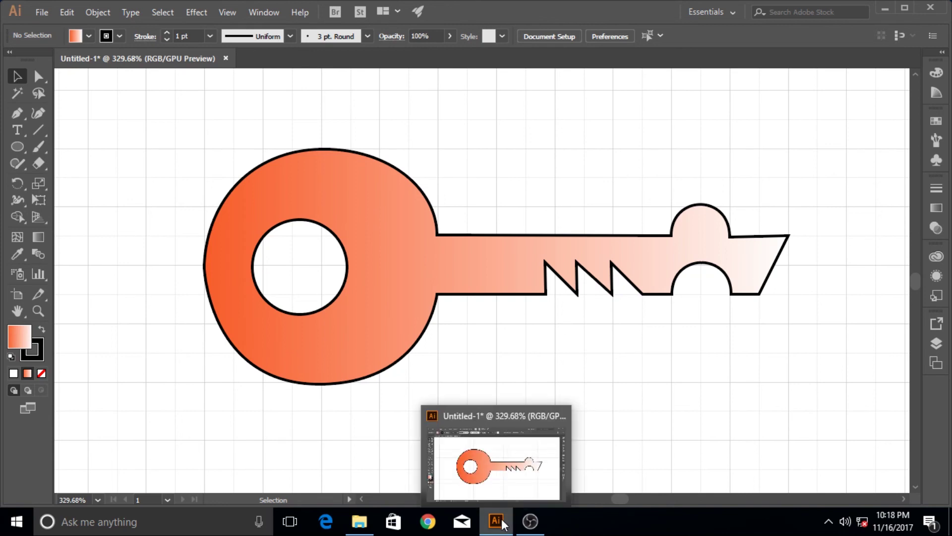